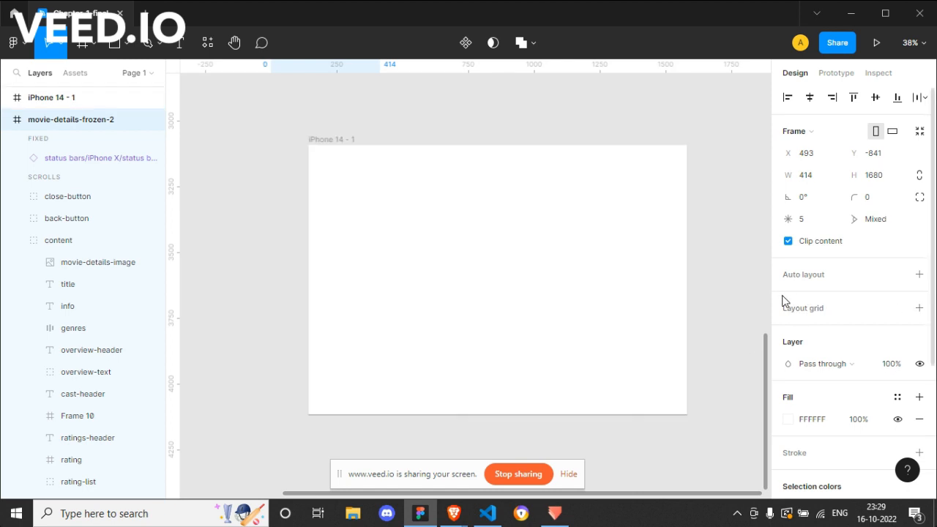
Step: Rename the "iPhone 14 - 1" frame to "Desktop"
click(336, 171)
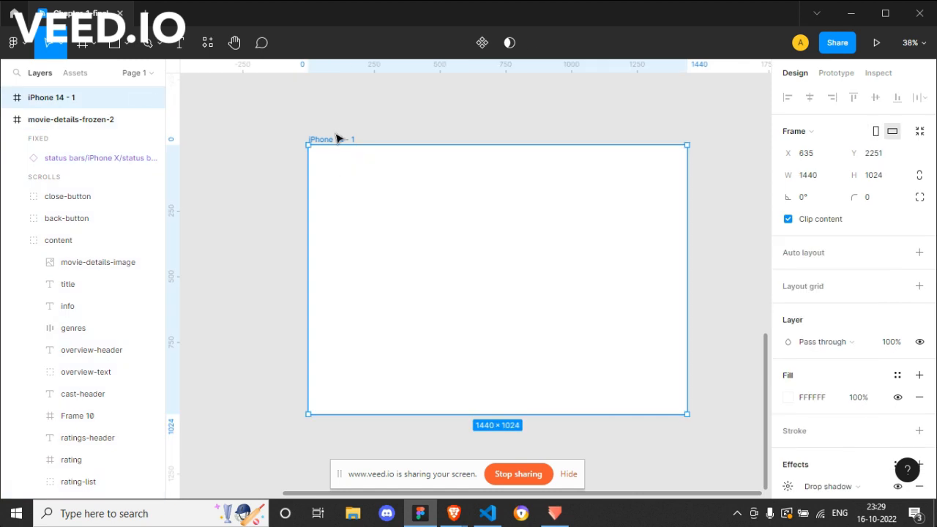
double_click(336, 139)
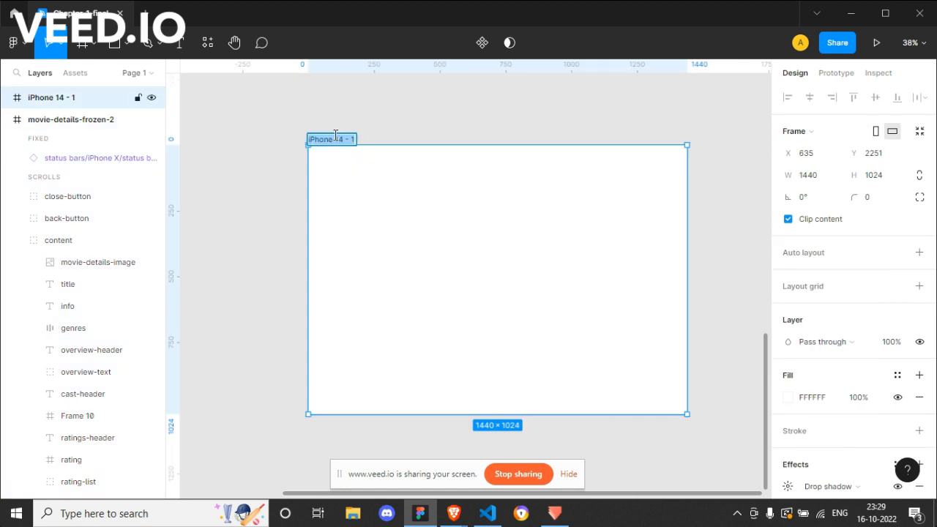
text(Desktop)
key(Return)
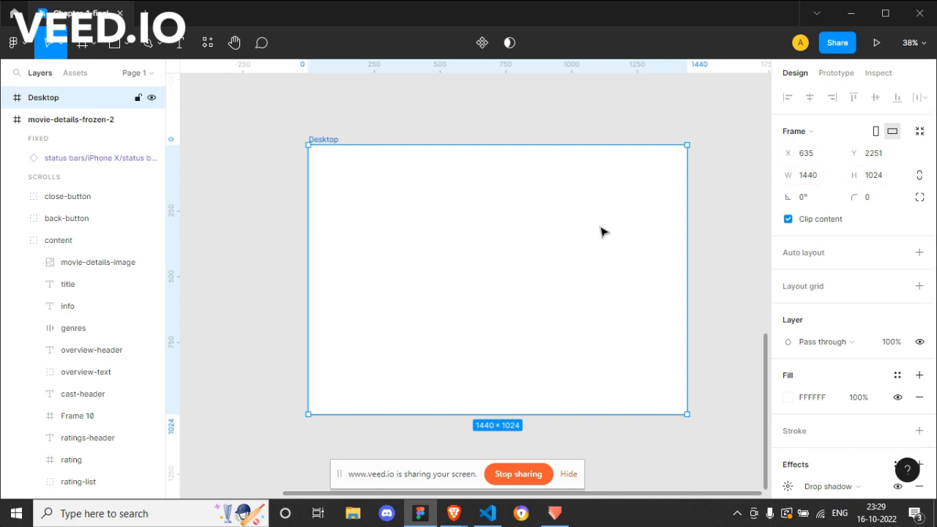
Step: Add a layout grid to the Desktop frame
drag(587, 236, 502, 226)
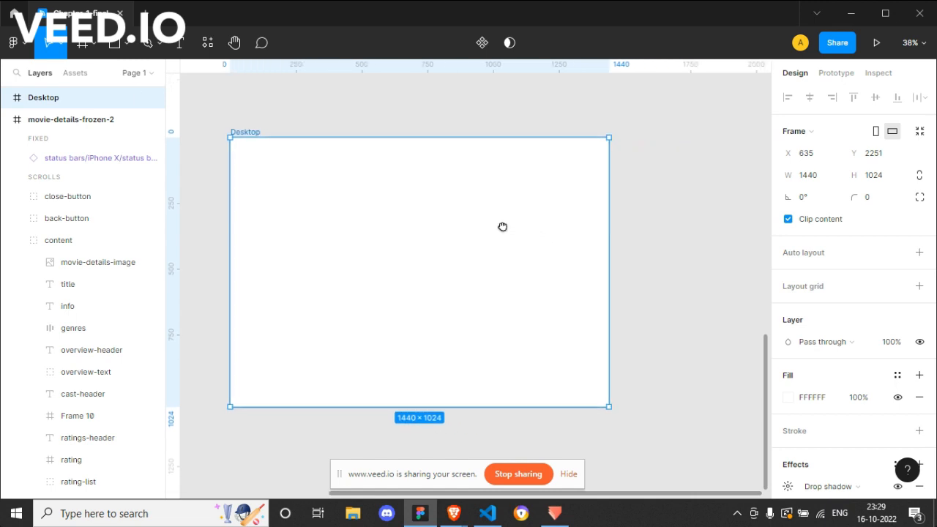
click(635, 230)
click(484, 216)
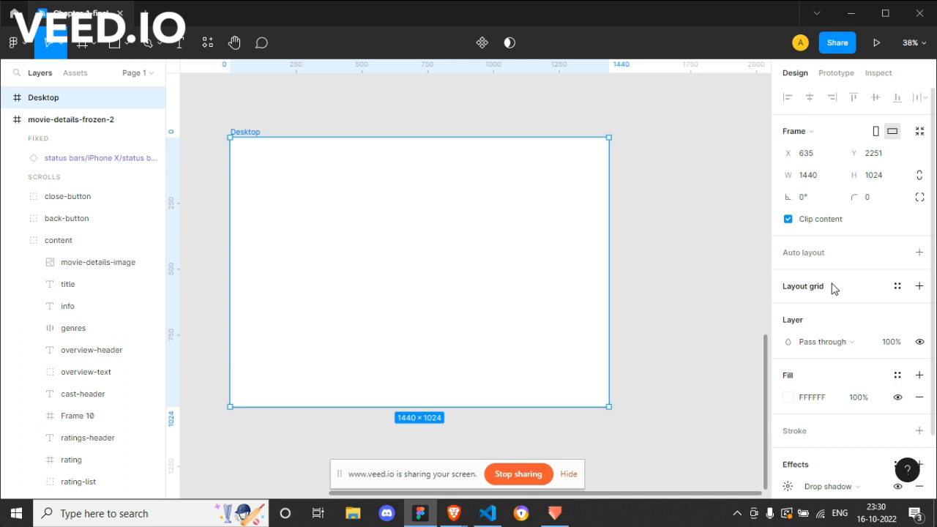
click(920, 287)
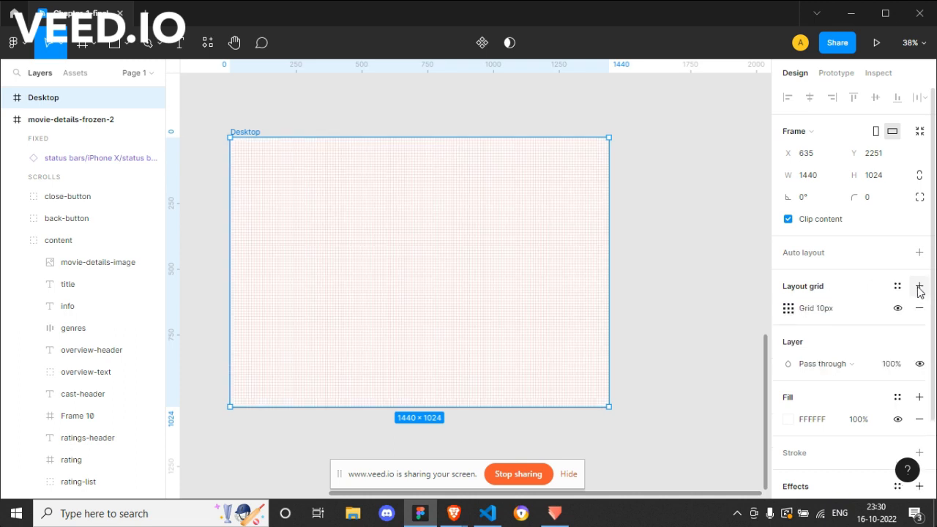
Step: Change the Desktop frame's layout grid type from a uniform grid to Columns
click(788, 308)
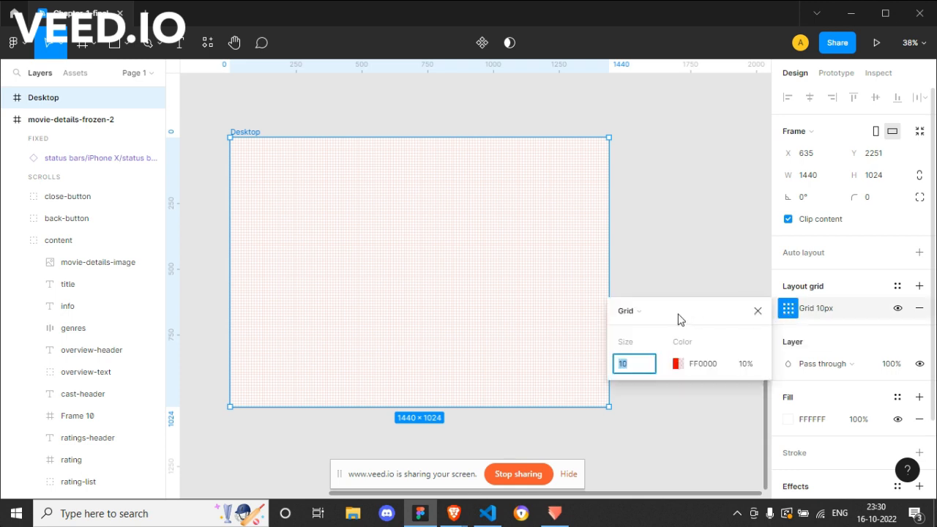
click(641, 313)
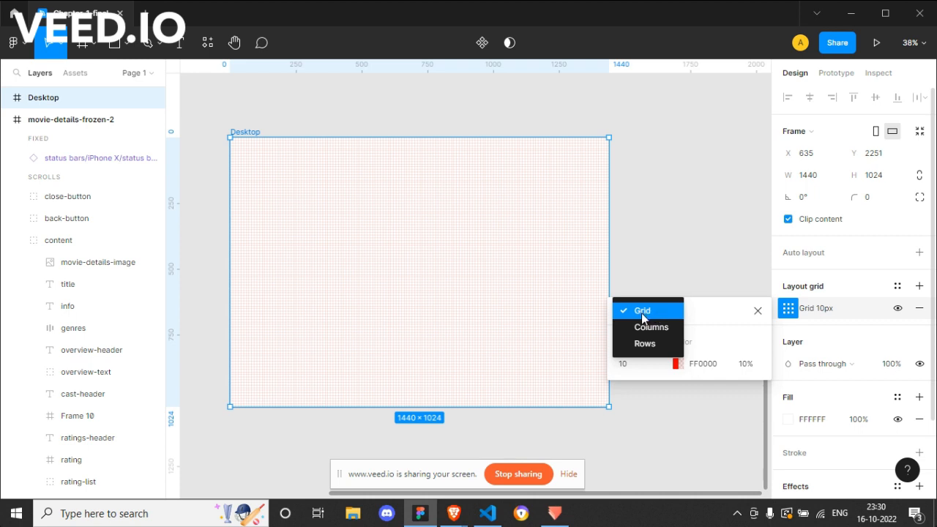
click(719, 313)
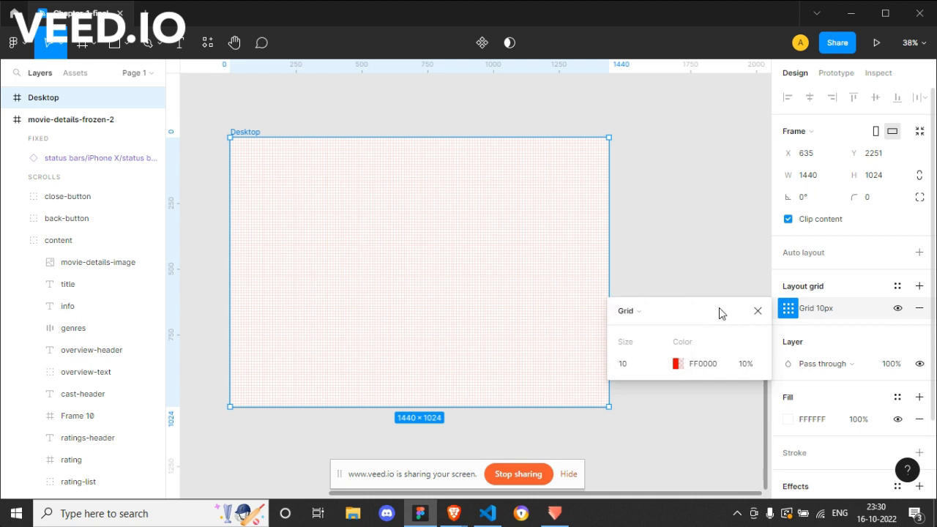
click(793, 312)
click(792, 312)
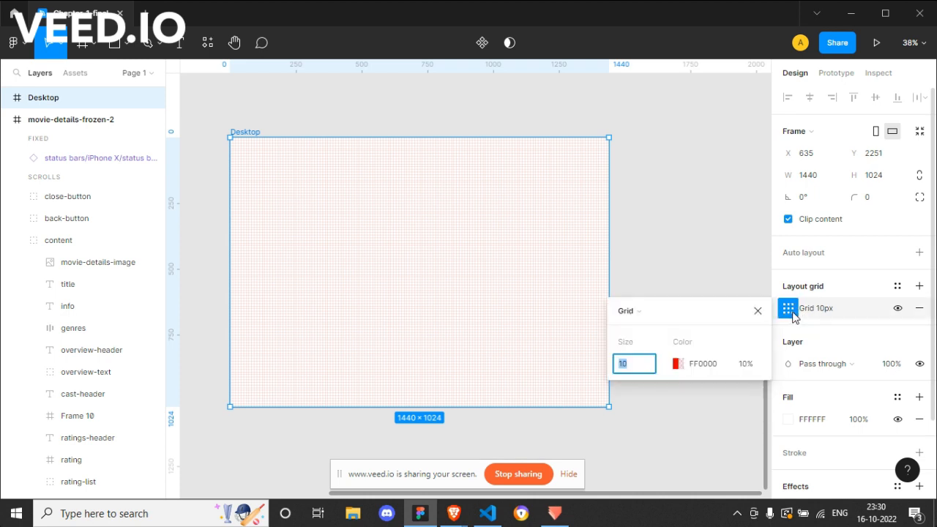
click(636, 312)
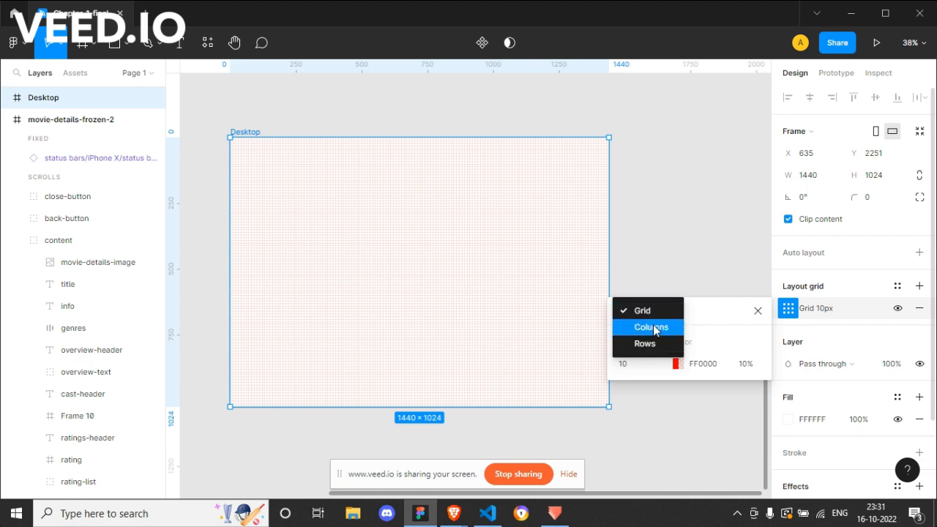
click(653, 325)
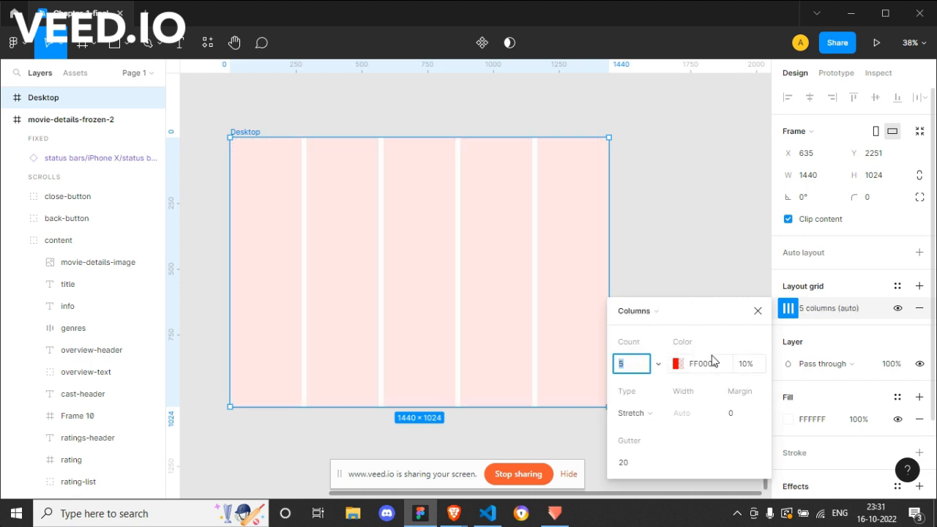
Step: Set the layout grid's column count to 12
click(627, 368)
double_click(627, 368)
text(12)
key(Return)
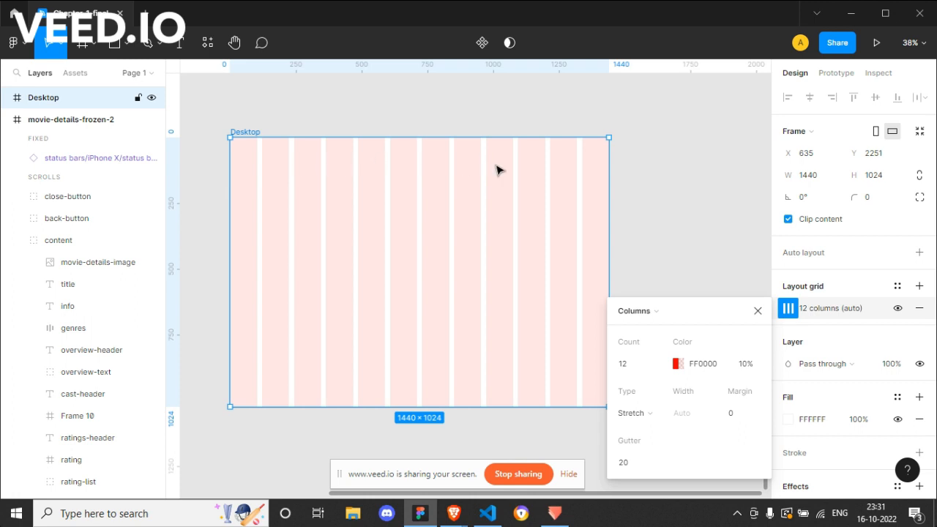
Step: Change the column grid's color to blue, 0047FF
click(681, 369)
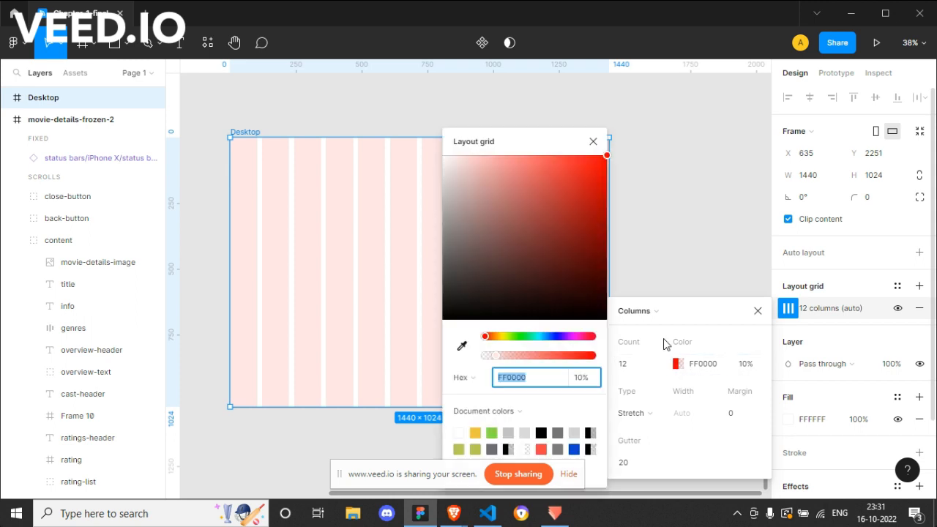
click(551, 336)
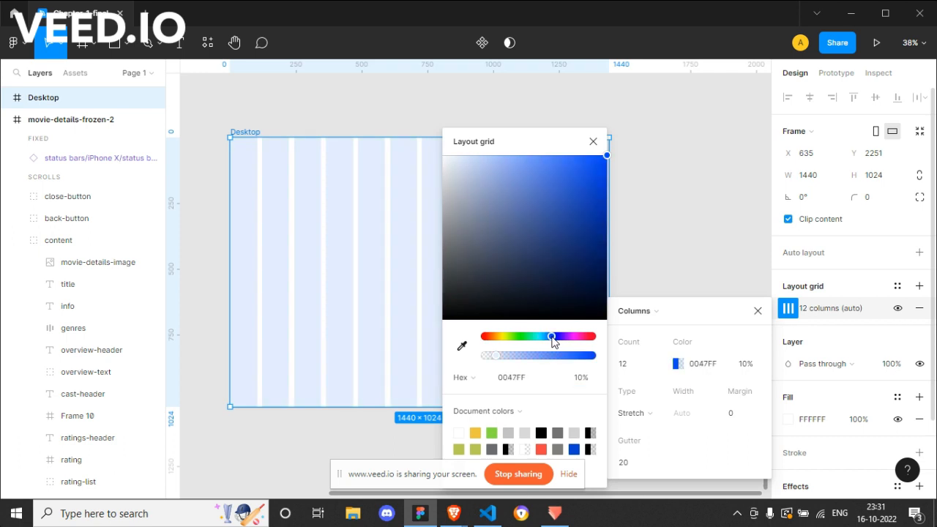
click(594, 142)
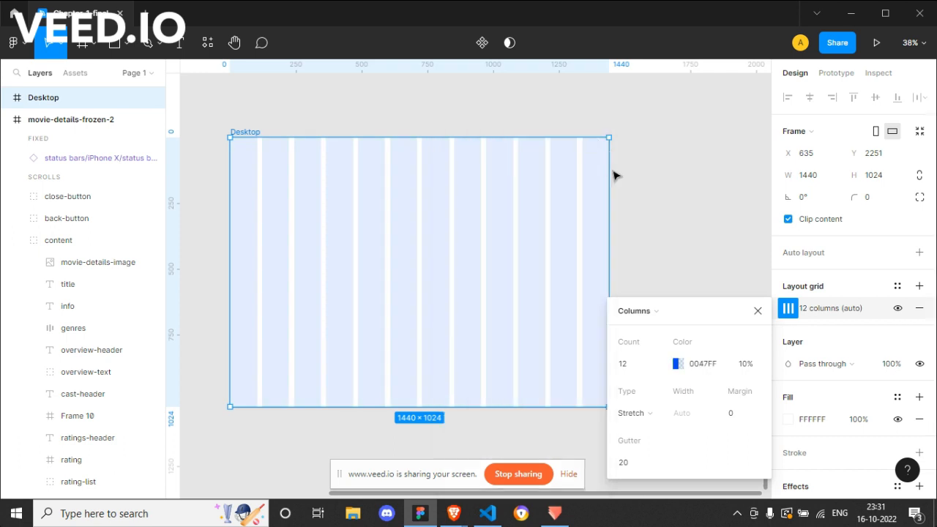
Step: Try several opacities for the blue column color, including 50%, 60% and 20%, and return it to 10%
click(747, 364)
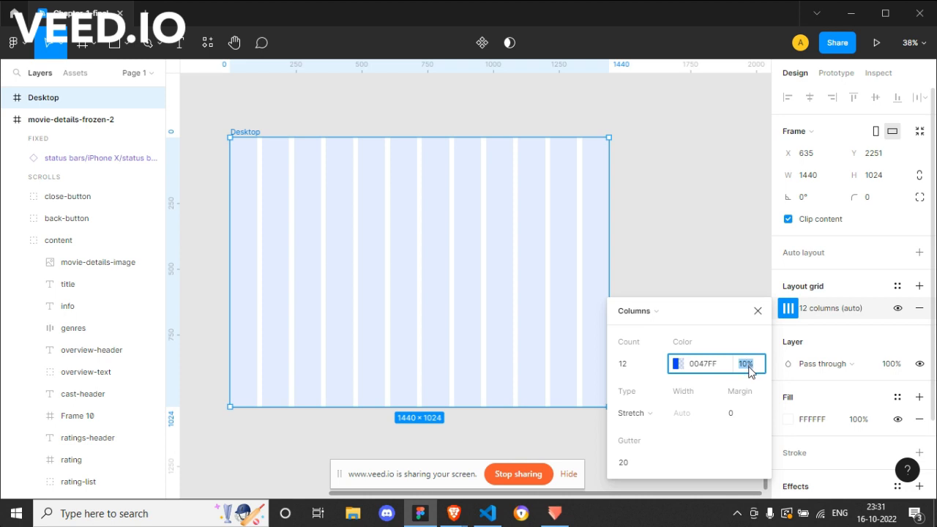
text(50)
key(Return)
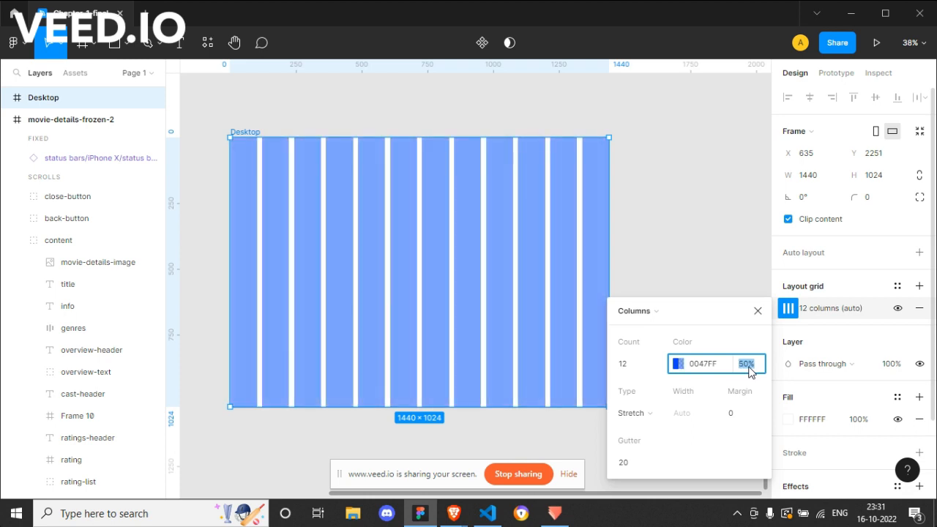
key(shift+Up)
key(shift+Up)
key(shift+Up)
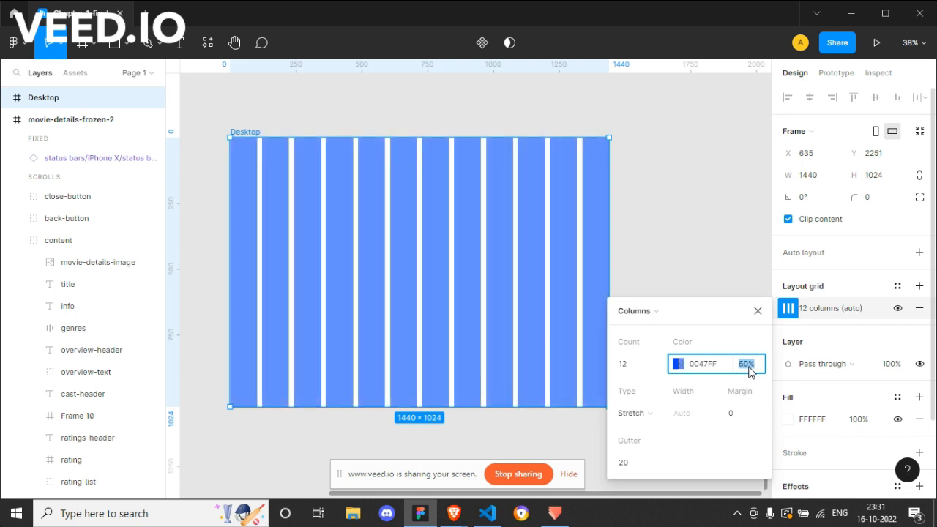
key(shift+Down)
key(shift+Down)
key(shift+Down)
key(shift+Down)
key(shift+Down)
key(shift+Down)
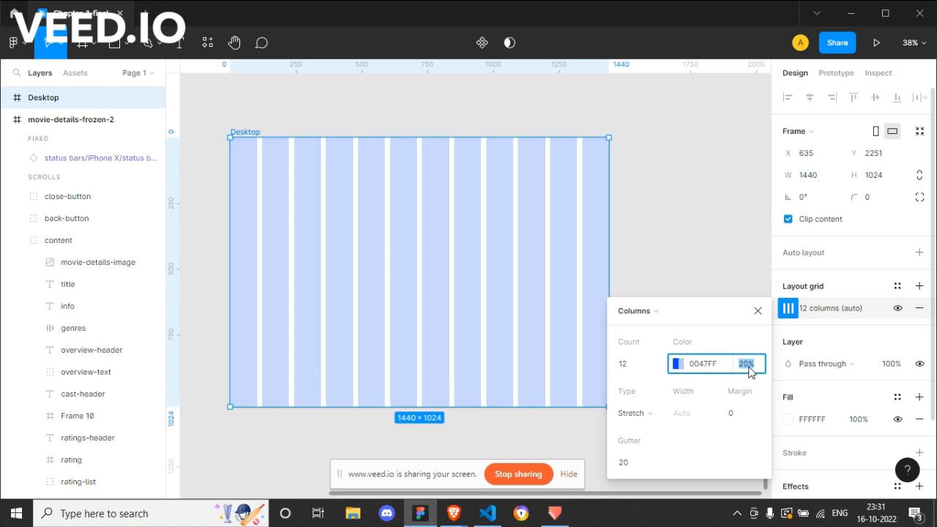
key(shift+Down)
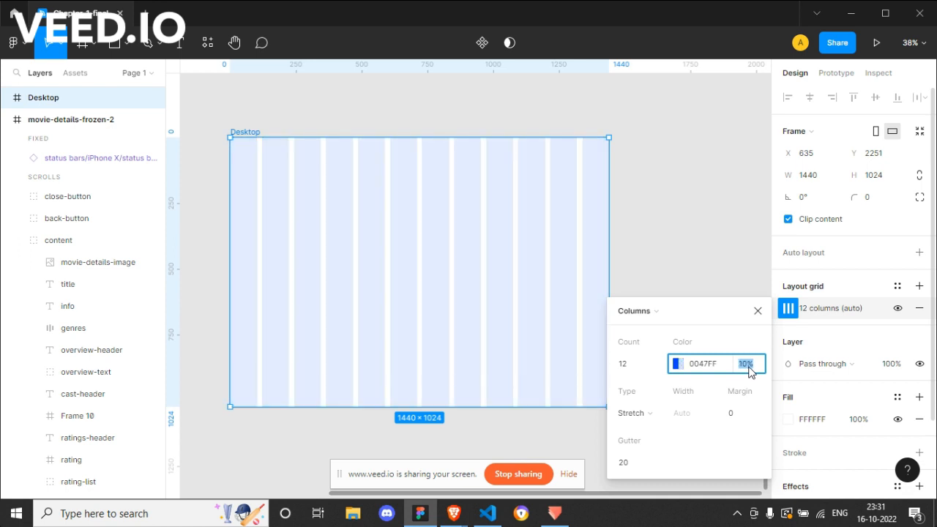
key(shift+Up)
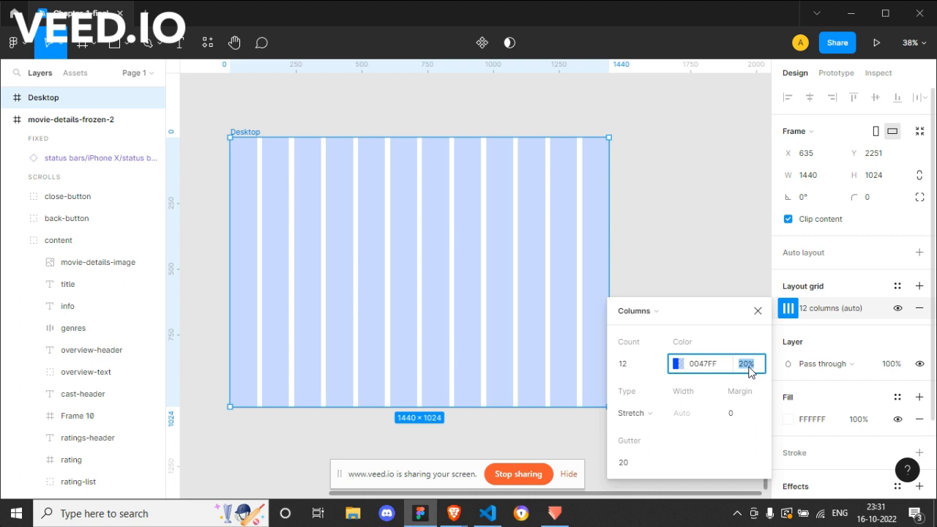
key(shift+Down)
click(735, 339)
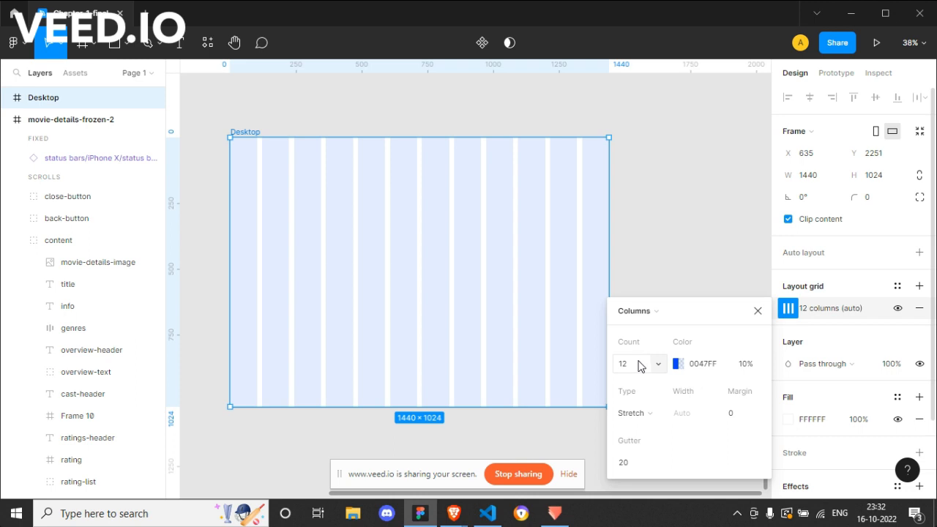
Step: Set the column grid's alignment type to Left
click(649, 415)
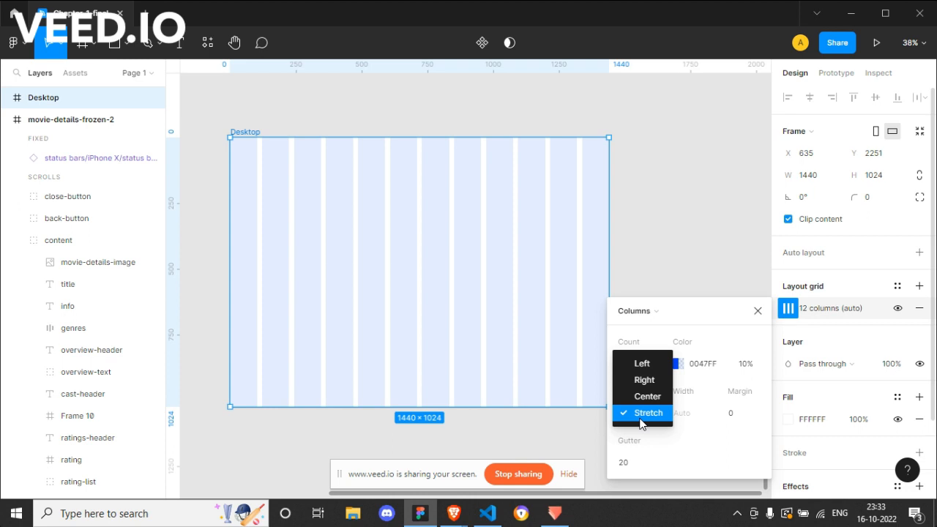
click(704, 449)
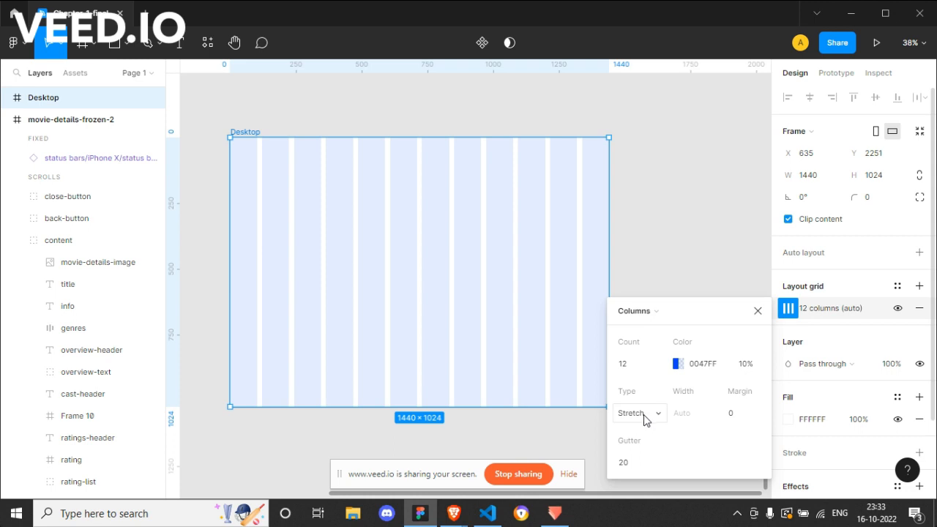
click(643, 414)
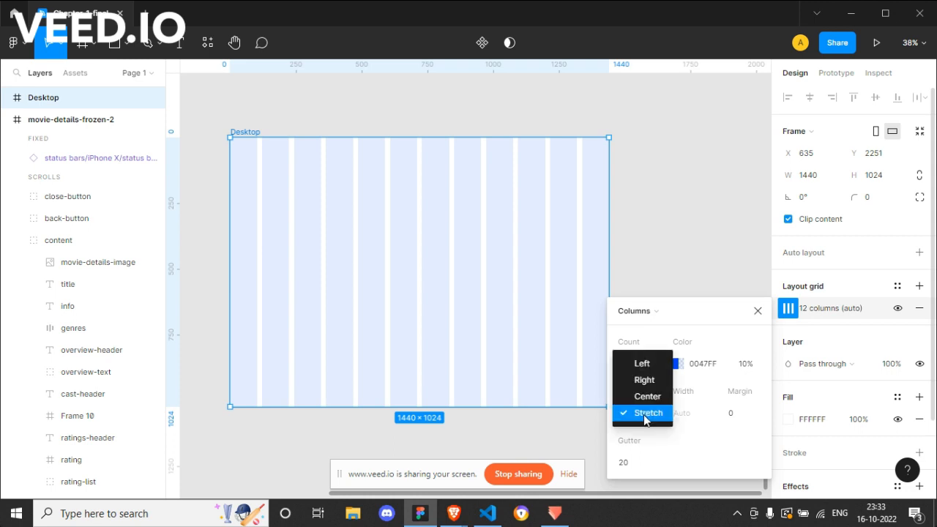
click(636, 365)
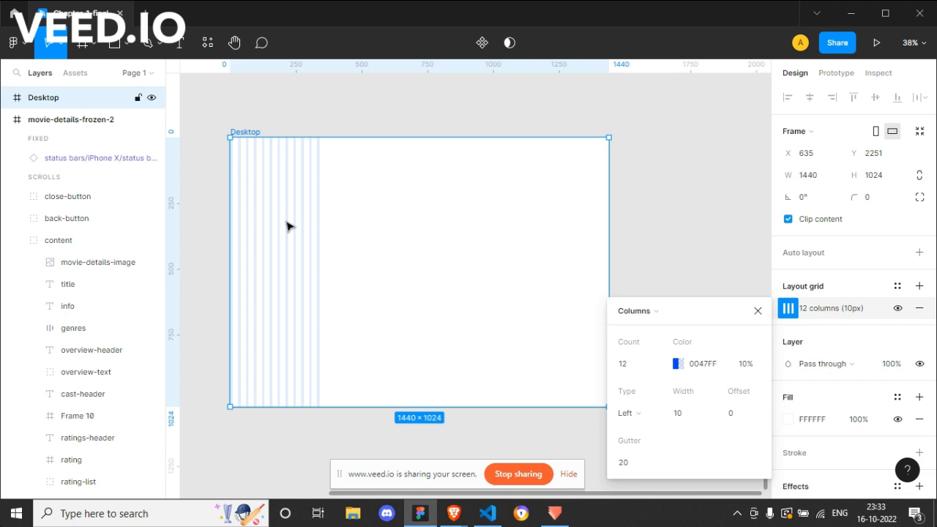
Step: Increase the width of the grid columns to 80
click(704, 422)
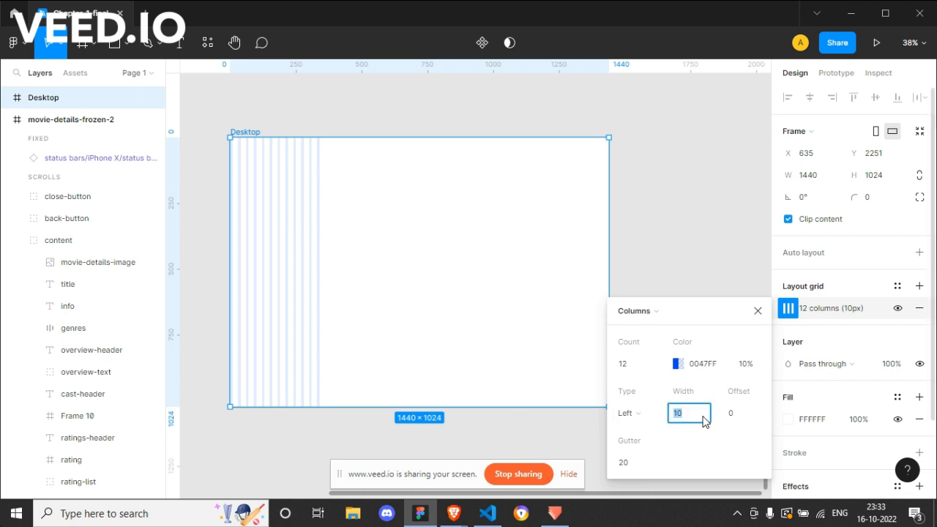
key(shift+Up)
key(shift+Up)
key(shift+Up)
key(shift+Up)
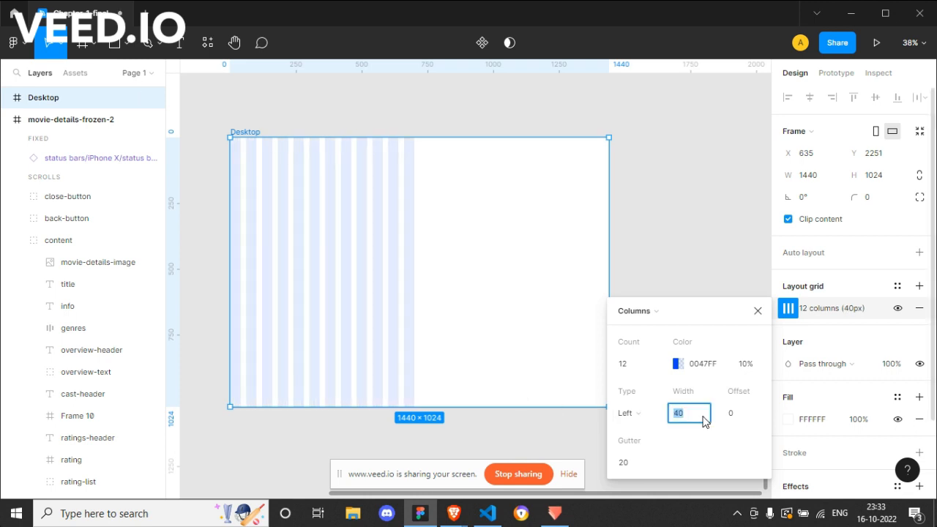
key(shift+Up)
key(shift+Up)
key(shift+Up)
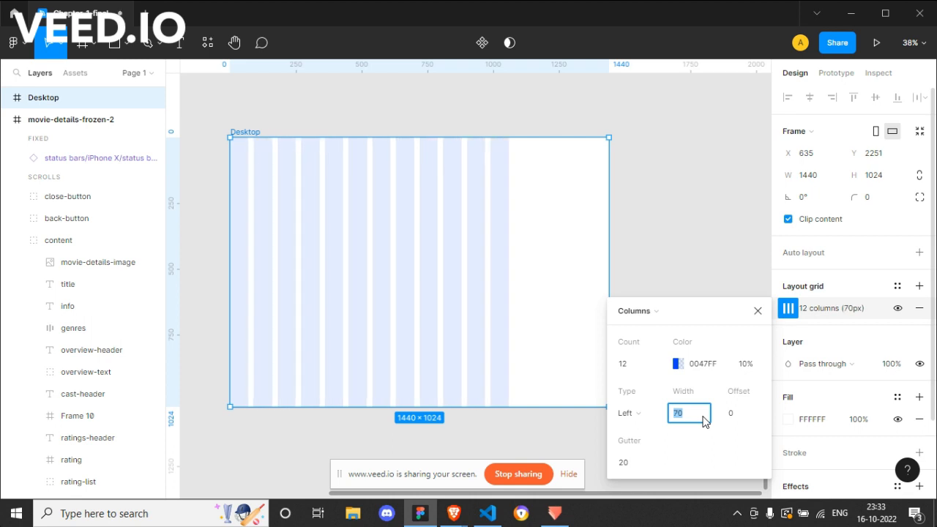
key(Return)
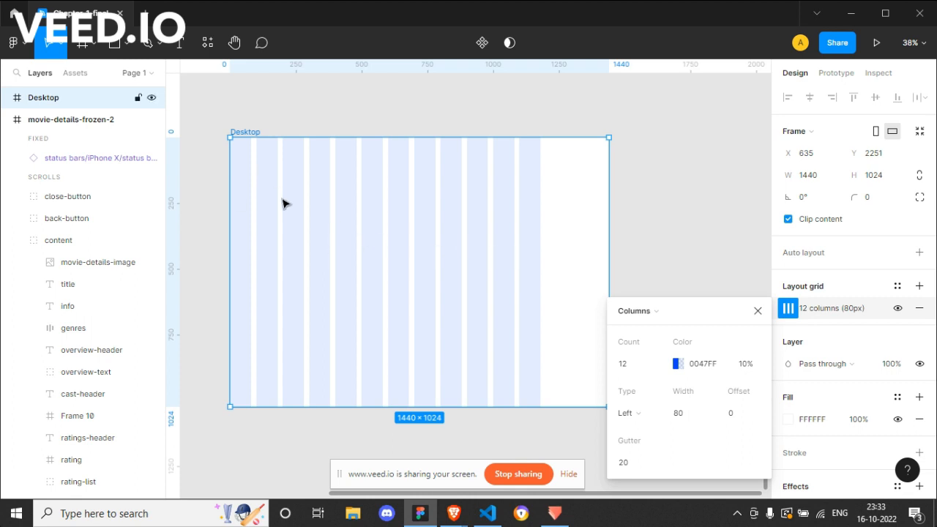
Step: Move the Desktop frame up and to the left on the canvas, to about X 462, Y 2223
scroll(254, 199, up, 3)
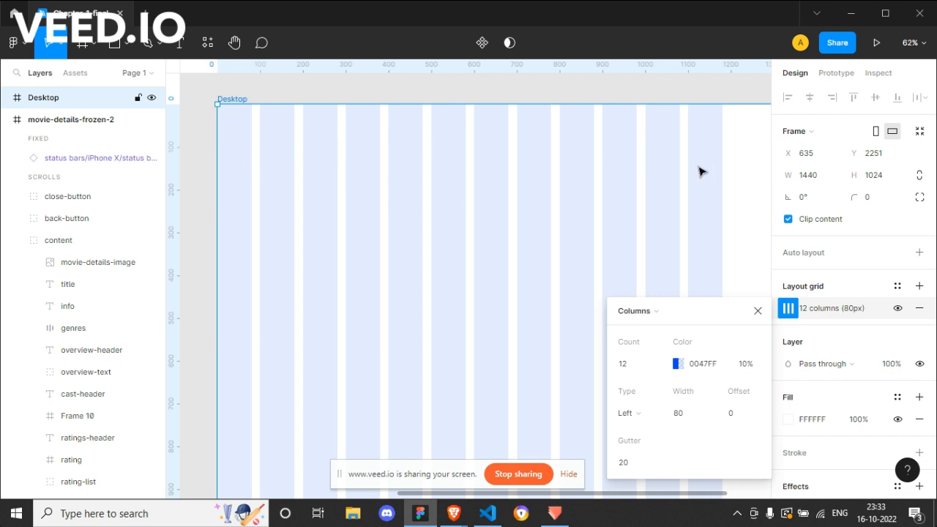
scroll(700, 171, down, 2)
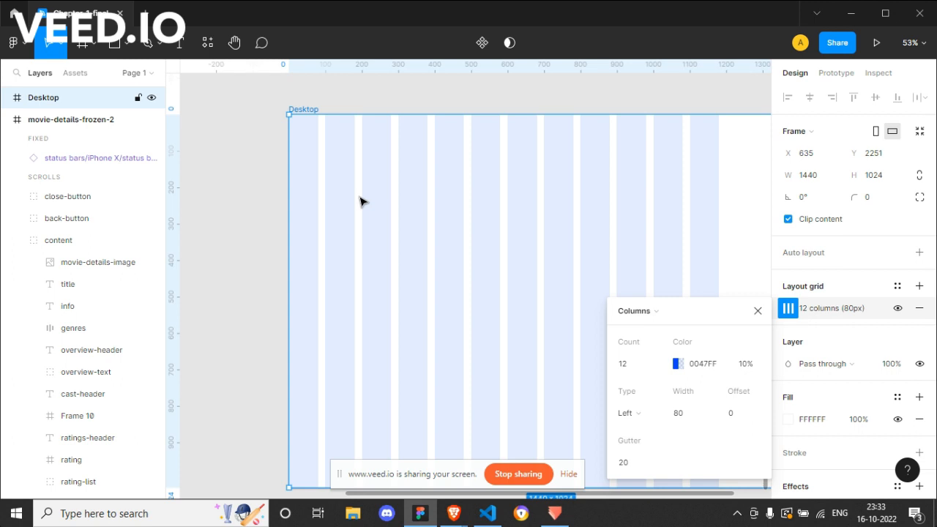
drag(305, 110, 242, 100)
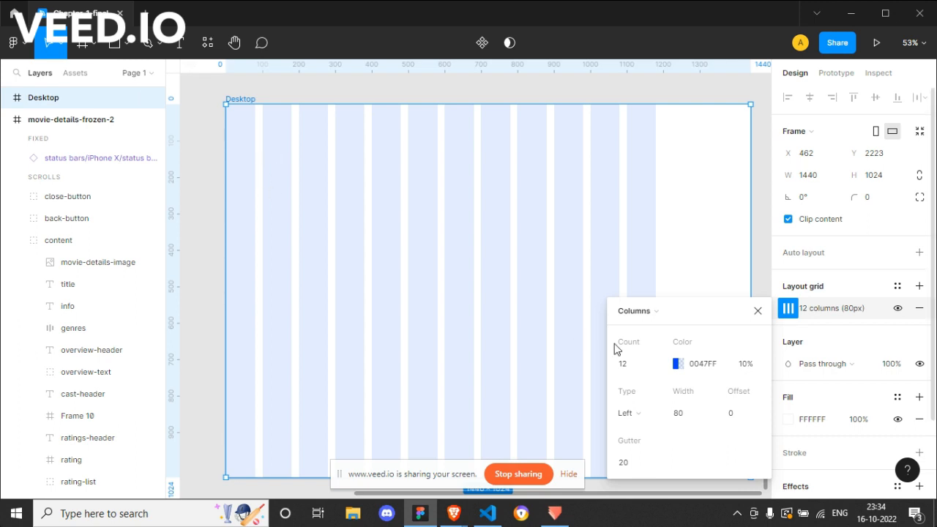
Step: Set the column grid's gutter to 30 and its offset from the left edge to 30
click(634, 467)
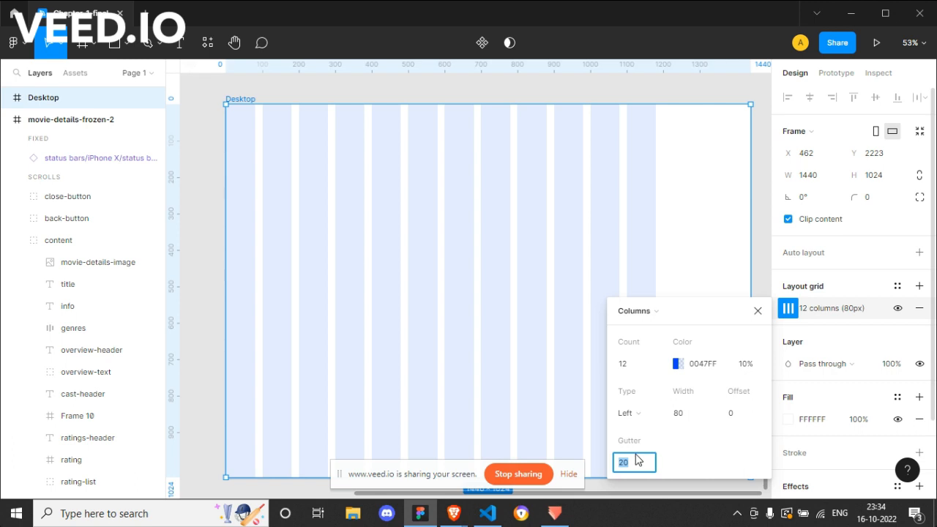
key(shift+Up)
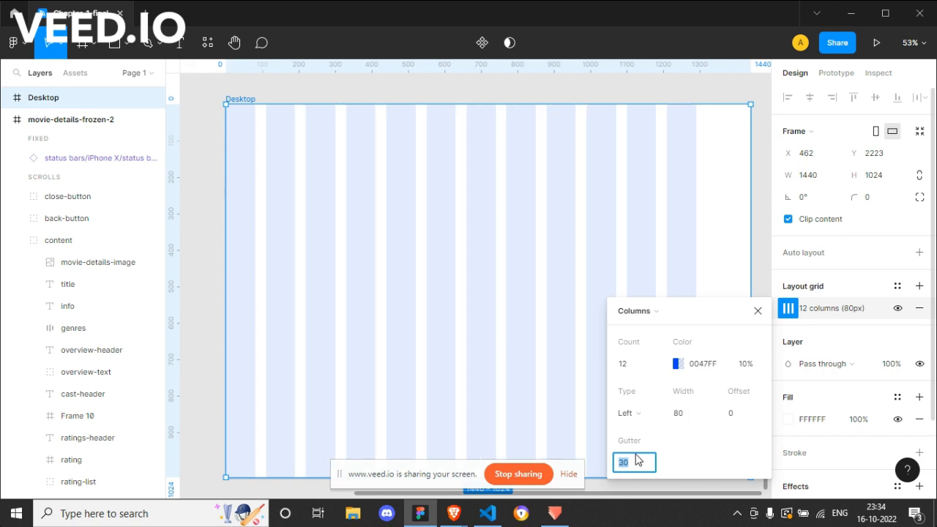
click(742, 415)
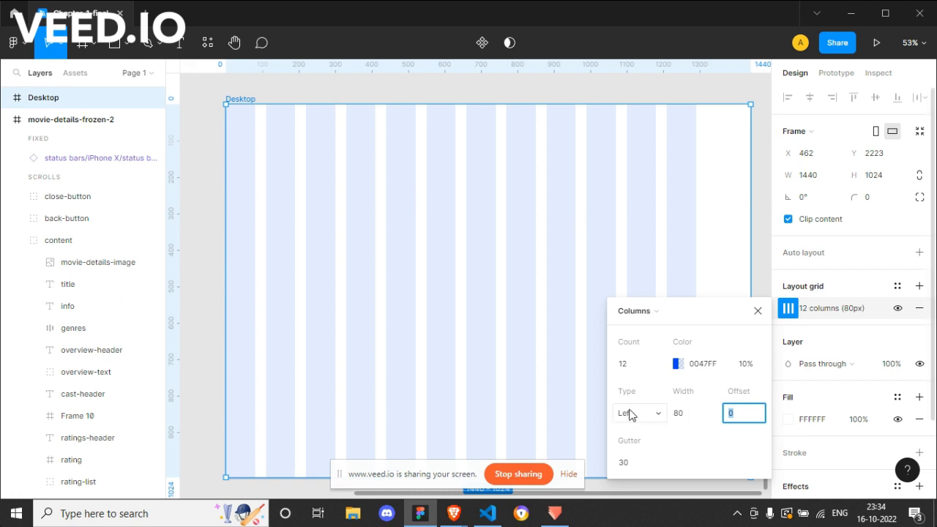
text(0)
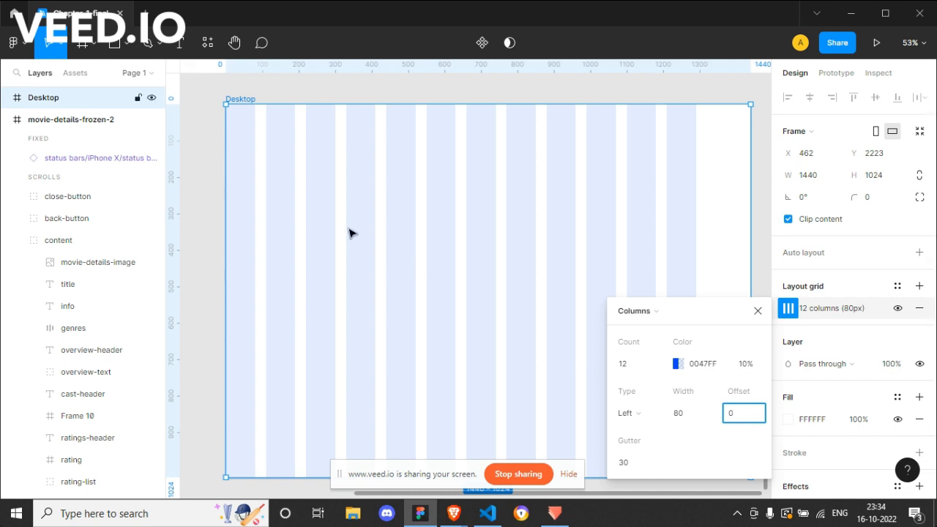
click(739, 418)
key(shift+Up)
key(shift+Up)
key(shift+Up)
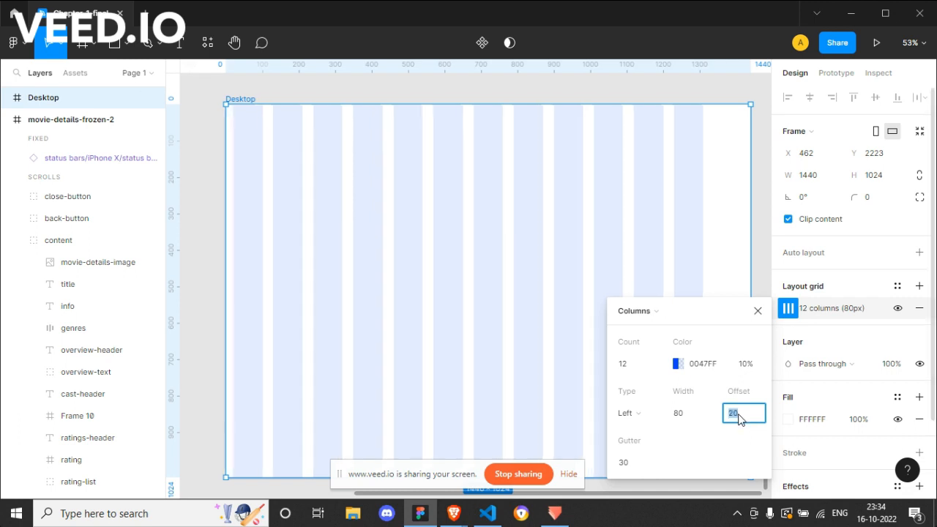
key(Return)
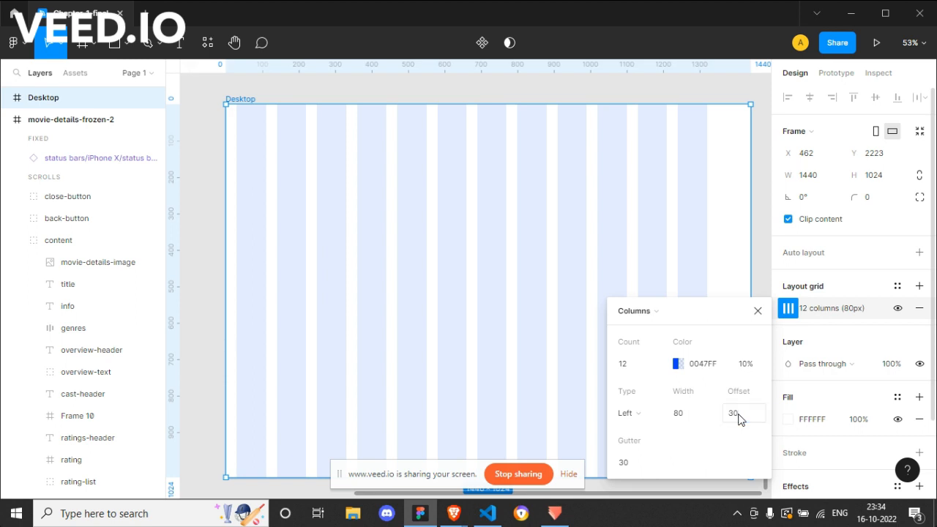
Step: Switch the column grid's alignment type to Right
click(633, 414)
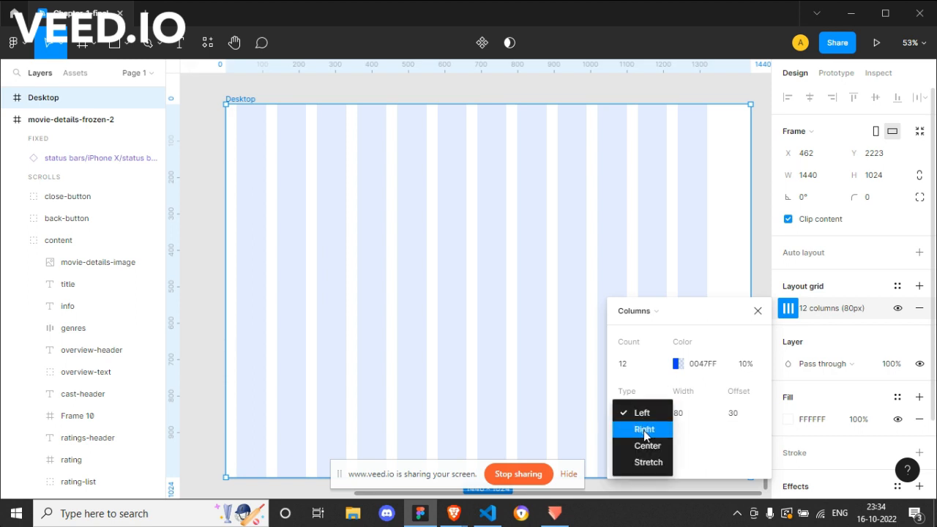
click(643, 430)
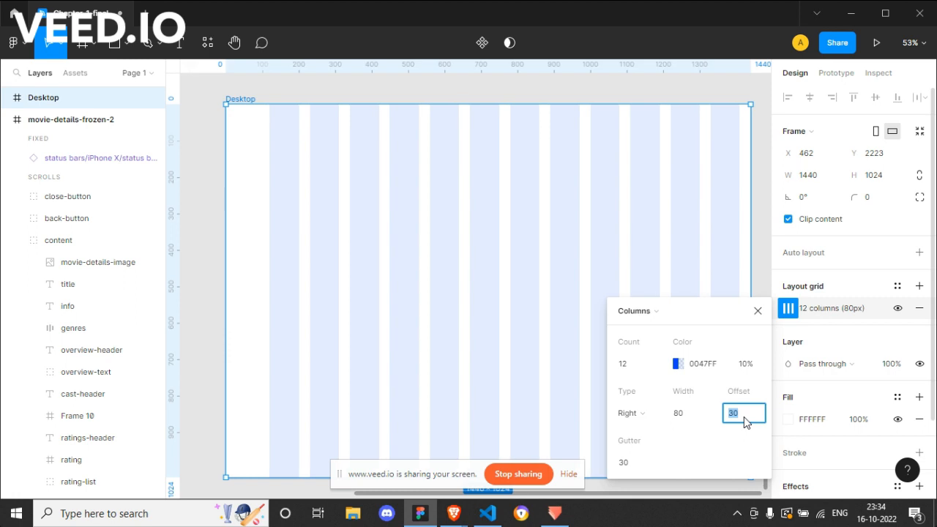
click(655, 412)
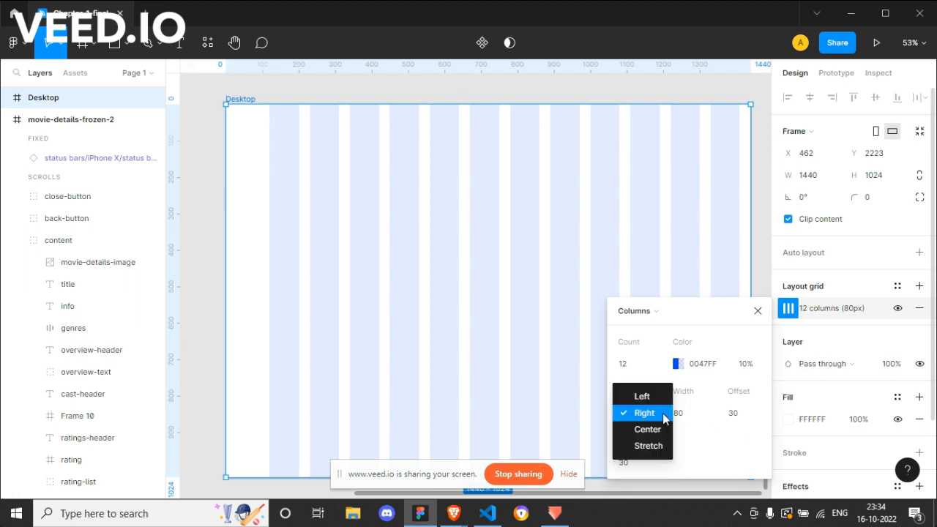
click(704, 423)
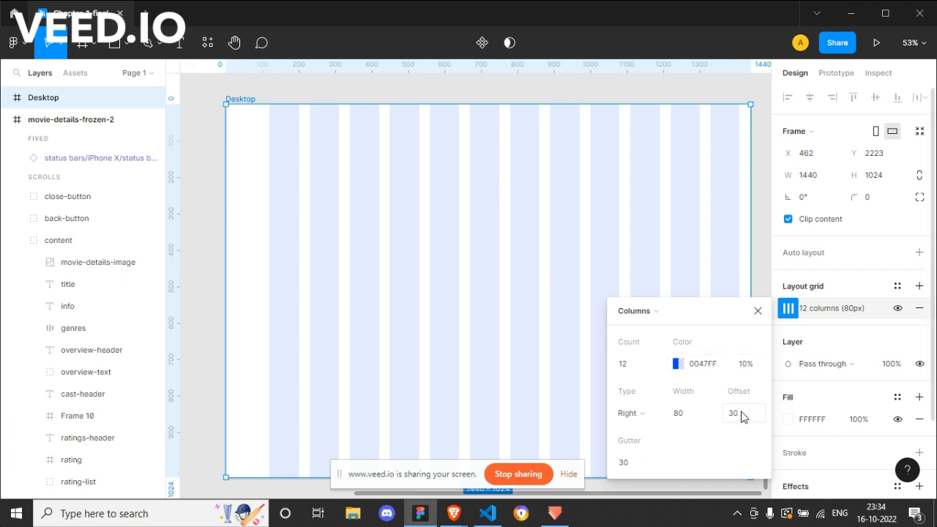
click(634, 463)
Step: Change the column grid's type to Center, try a gutter of 40, and reduce the gutter to 10
click(636, 414)
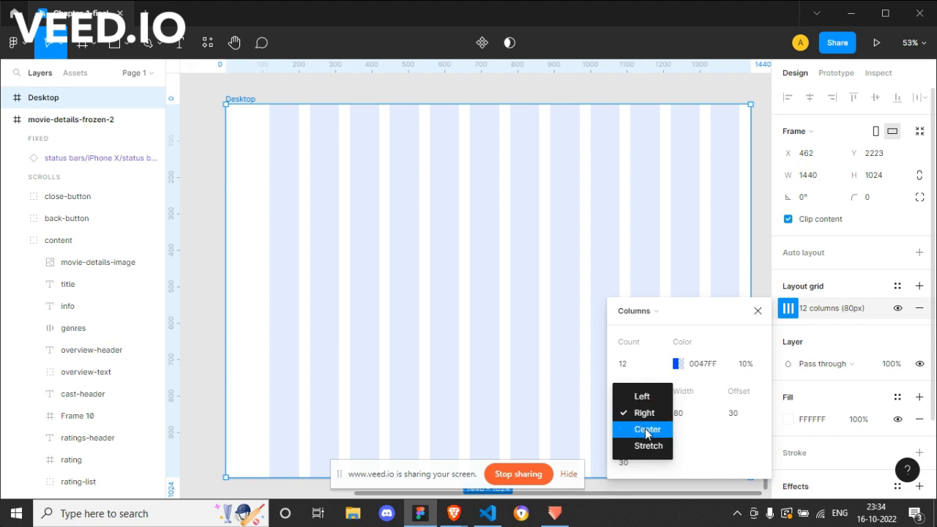
click(647, 430)
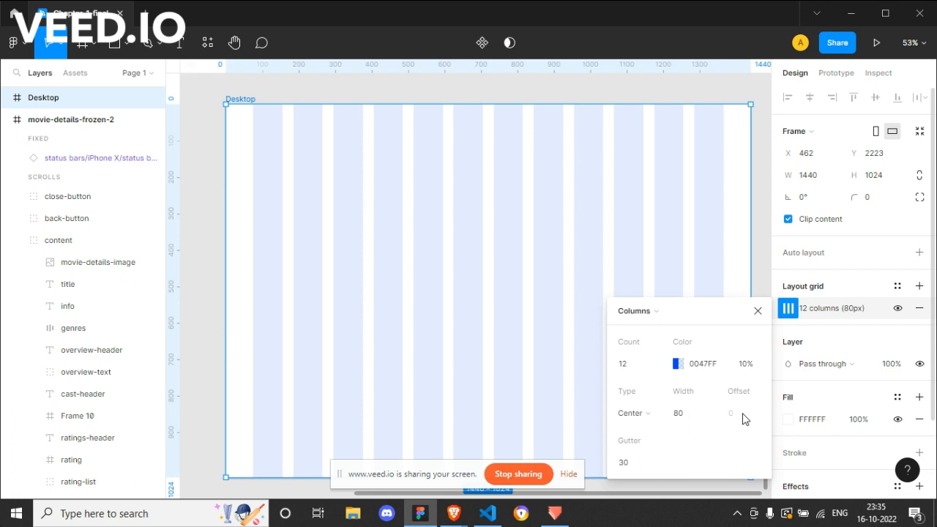
click(633, 462)
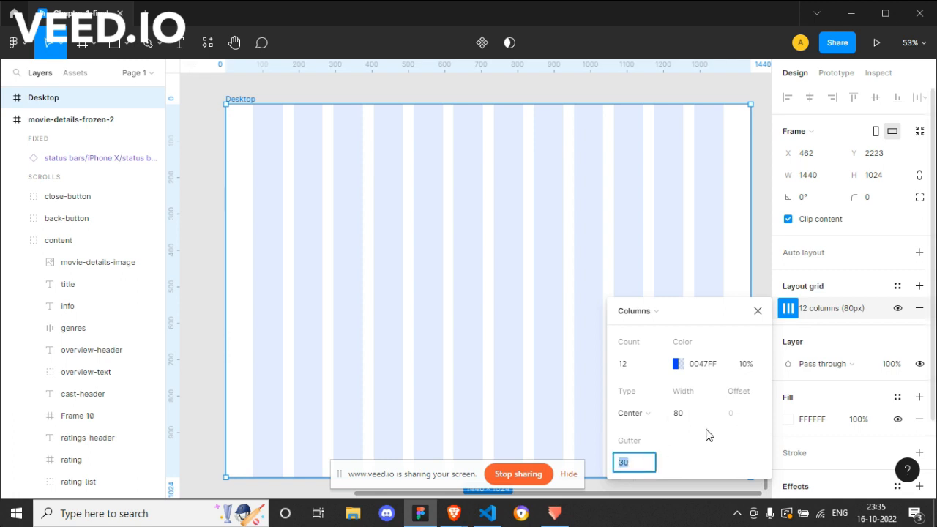
key(shift+Up)
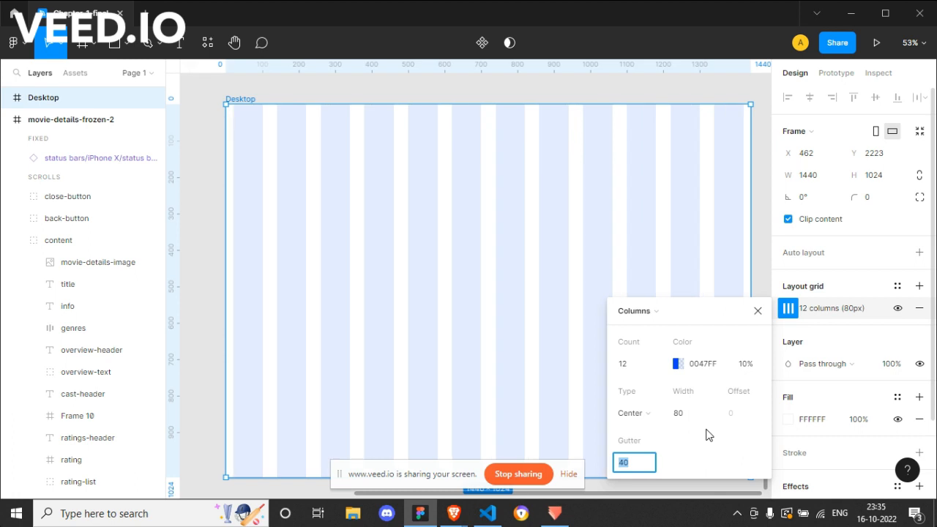
key(shift+Down)
key(shift+Down)
key(shift+Down)
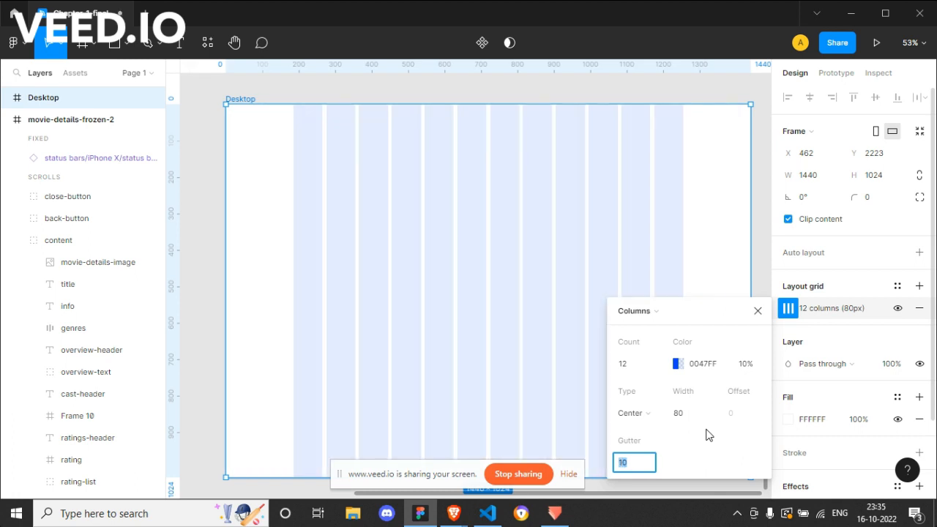
Step: Try several widths for the centered grid columns, including 50 and 110, and settle on 70
click(685, 415)
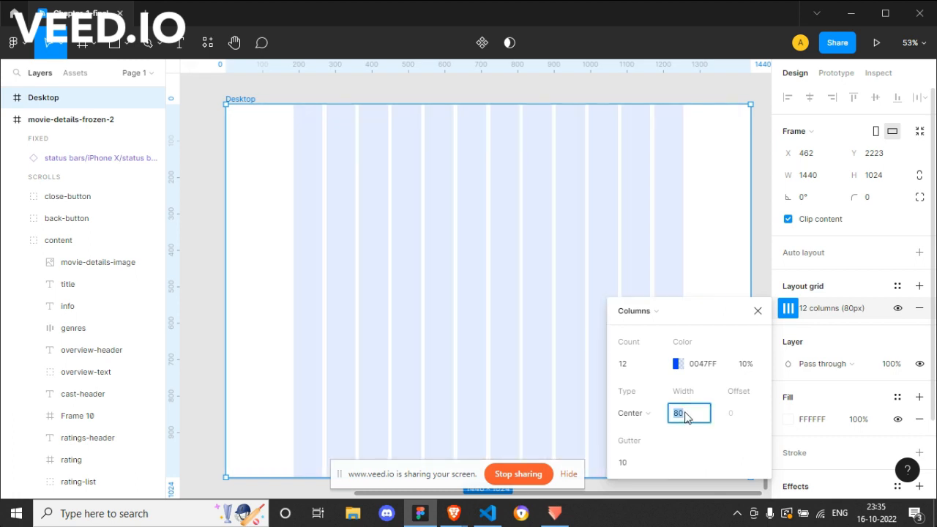
key(shift+Down)
key(shift+Down)
key(shift+Down)
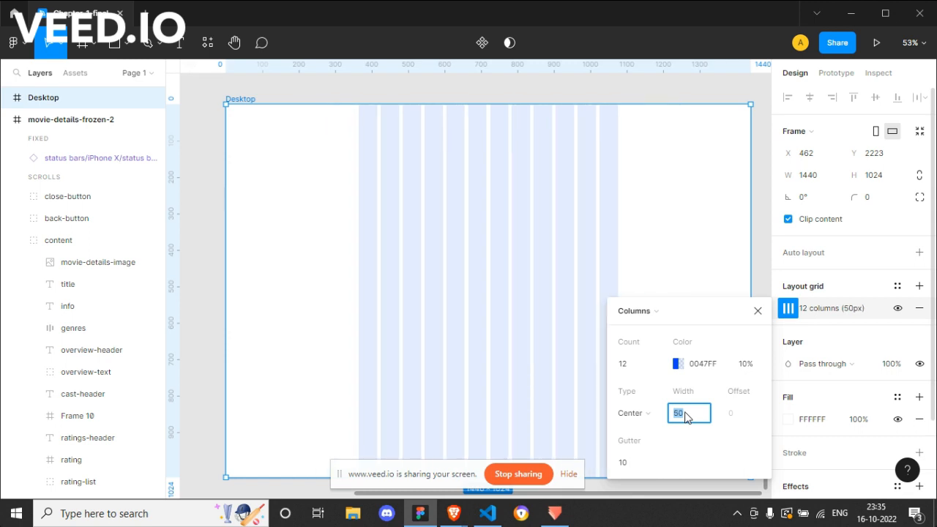
key(shift+Up)
key(shift+Up)
key(shift+Down)
key(shift+Down)
key(shift+Up)
key(shift+Up)
key(shift+Up)
key(shift+Up)
key(shift+Up)
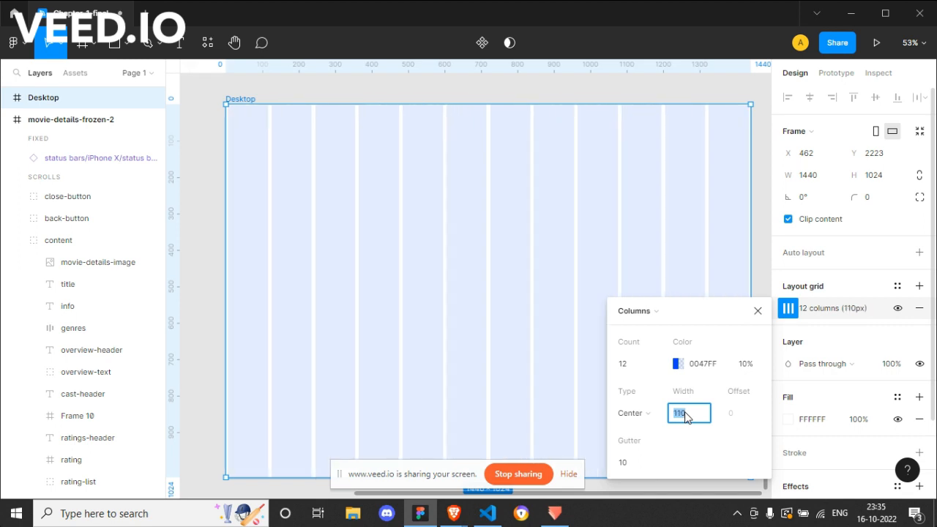
key(shift+Down)
key(shift+Down)
key(shift+Down)
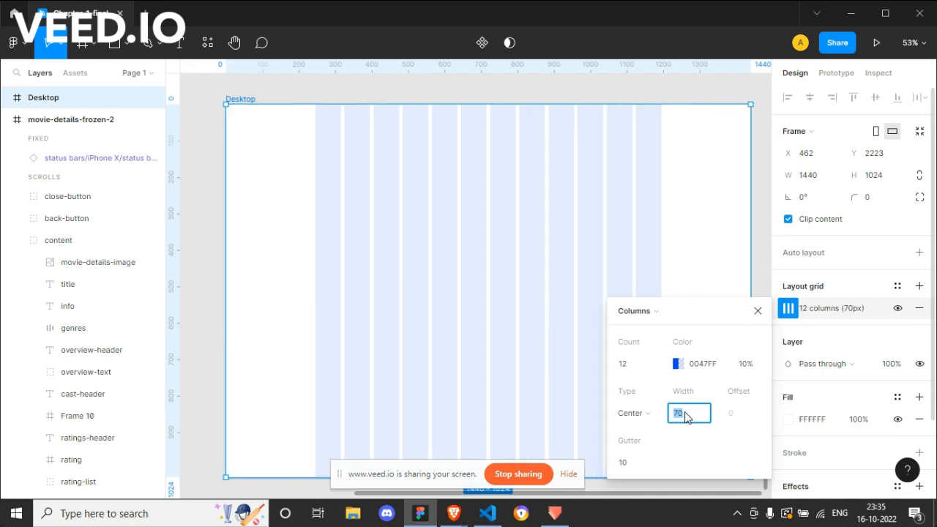
Step: Compare the Stretch and Center types on the column grid and keep Stretch
click(642, 414)
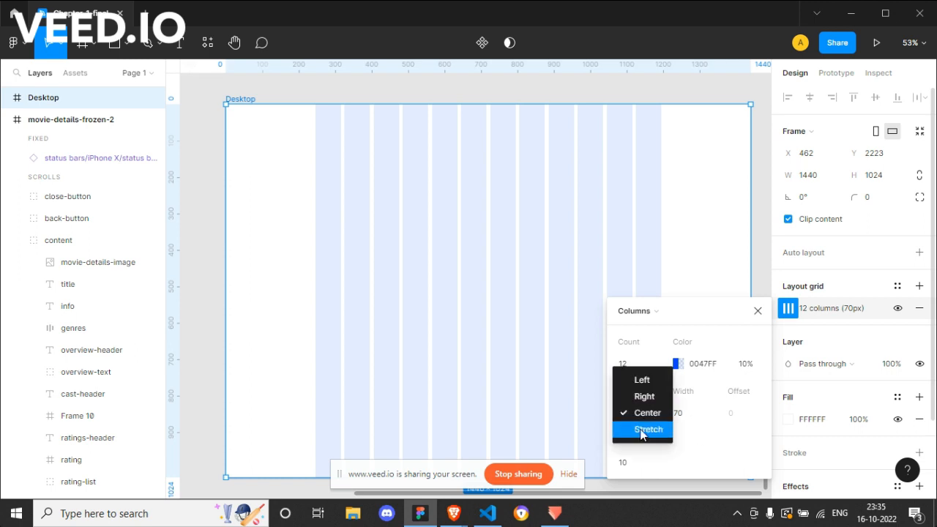
click(641, 431)
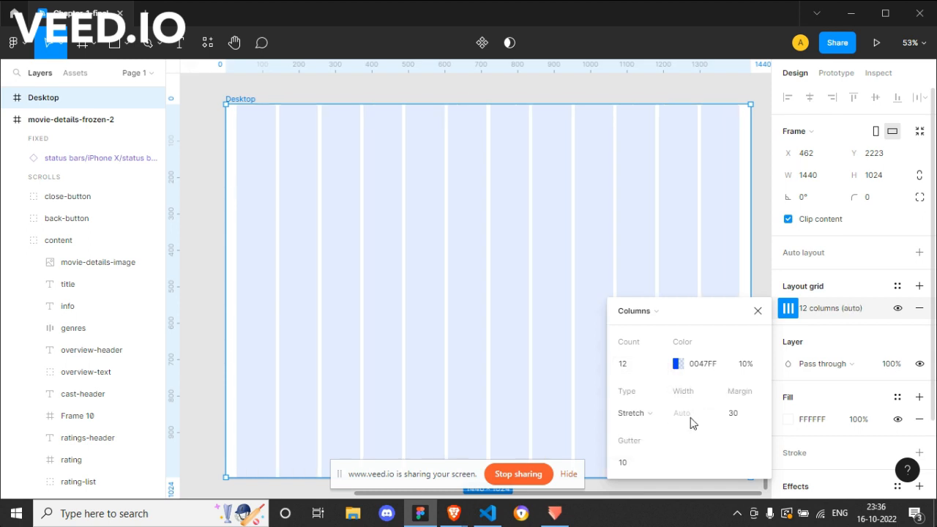
click(642, 415)
click(641, 396)
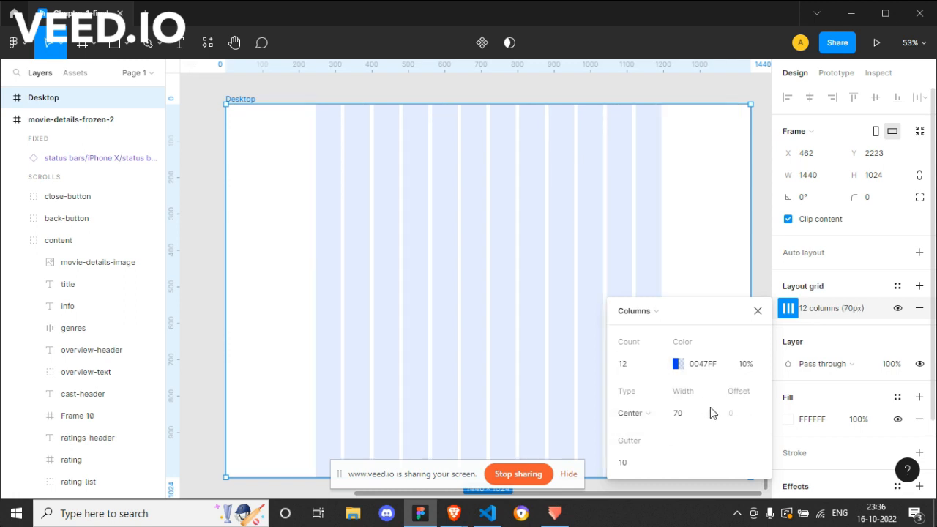
click(633, 424)
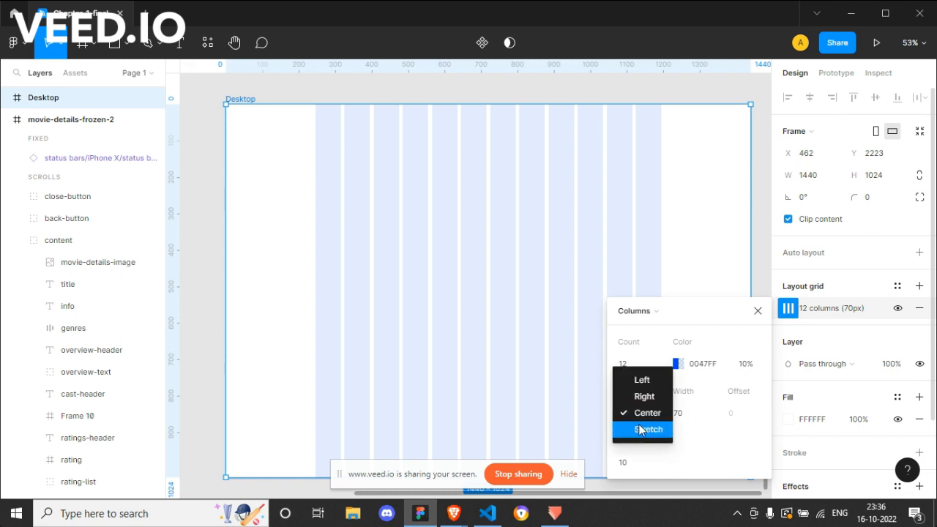
click(648, 430)
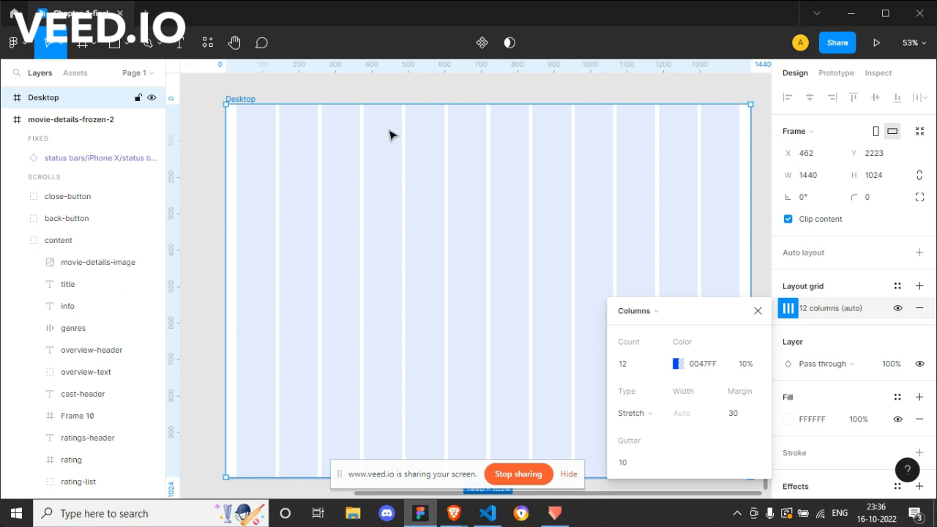
Step: Try wider gutters for the stretched columns, including 50, settle on 20, and close the grid settings
click(641, 464)
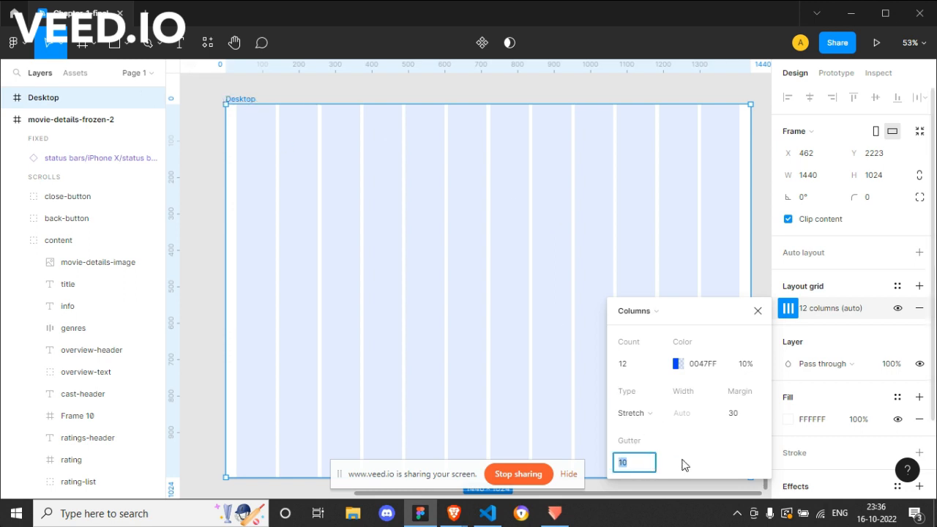
key(shift+Up)
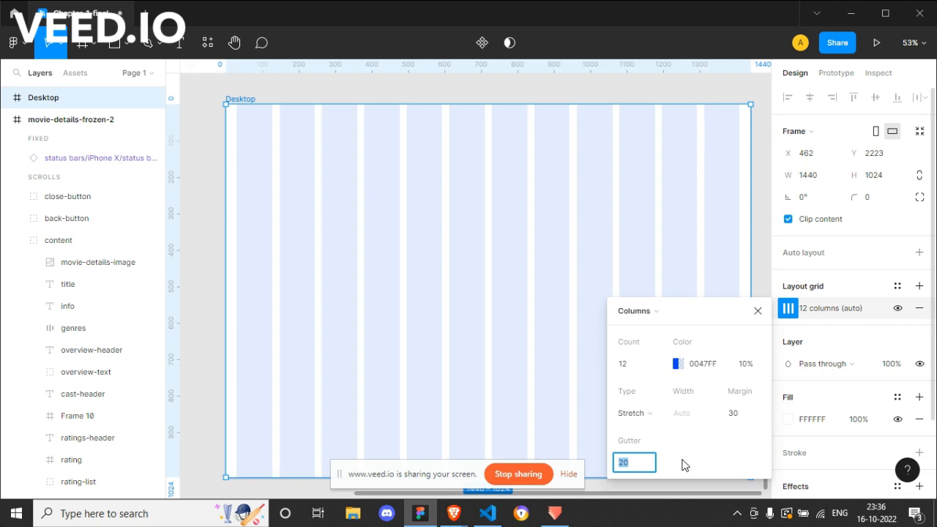
key(shift+Up)
key(shift+Up)
key(shift+Up)
key(shift+Up)
key(shift+Down)
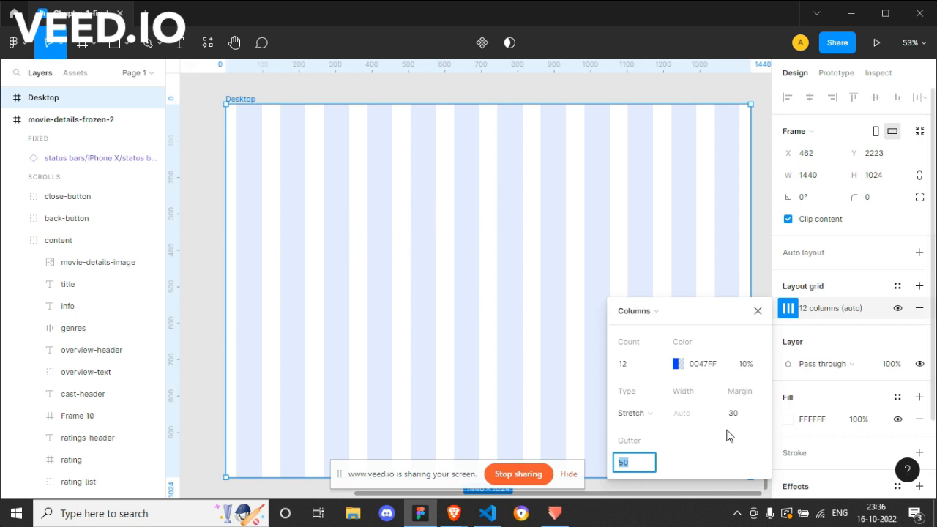
key(shift+Down)
key(shift+Down)
key(shift+Down)
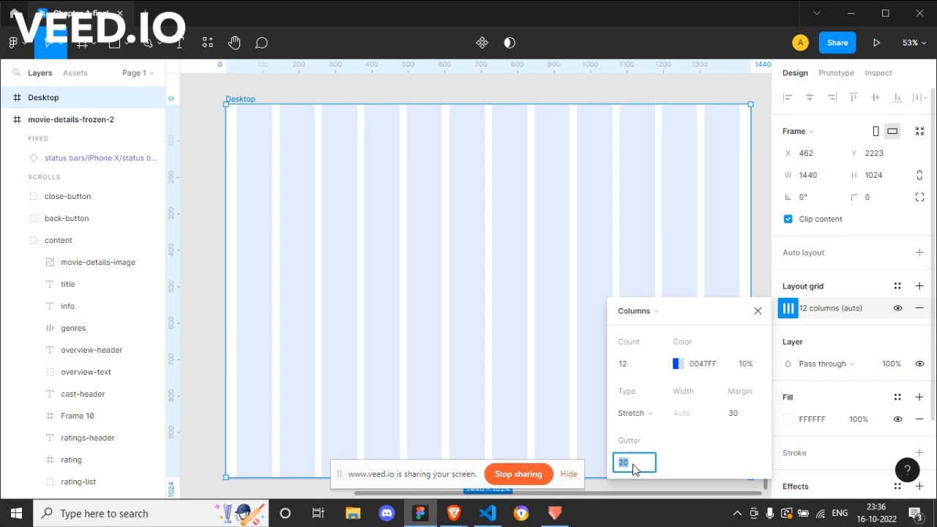
click(692, 457)
click(757, 311)
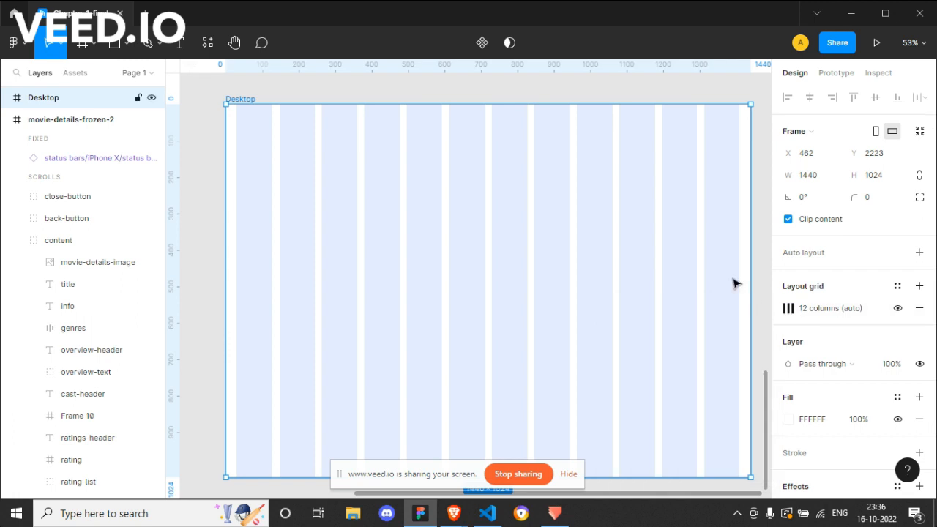
Step: Reopen and close the column grid's settings to review them, and view the Desktop frame's grid with the frame deselected and reselected
click(788, 308)
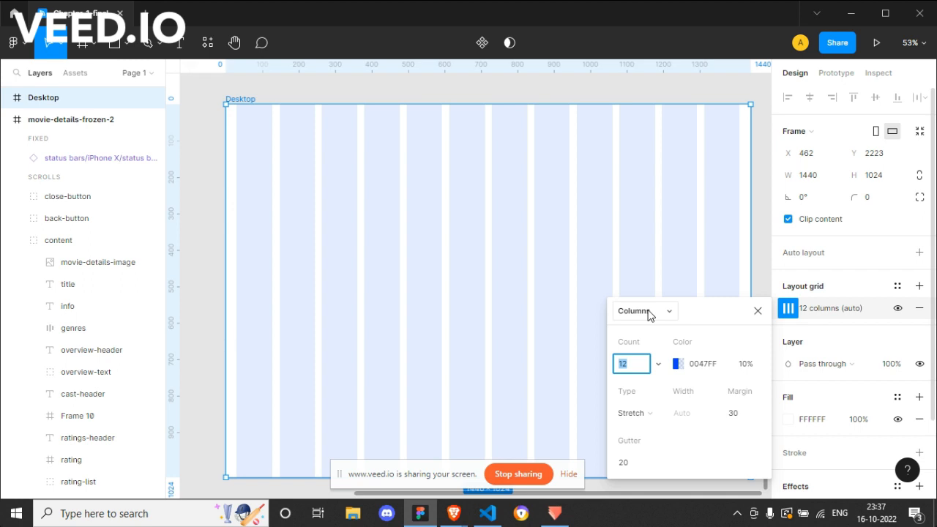
click(756, 311)
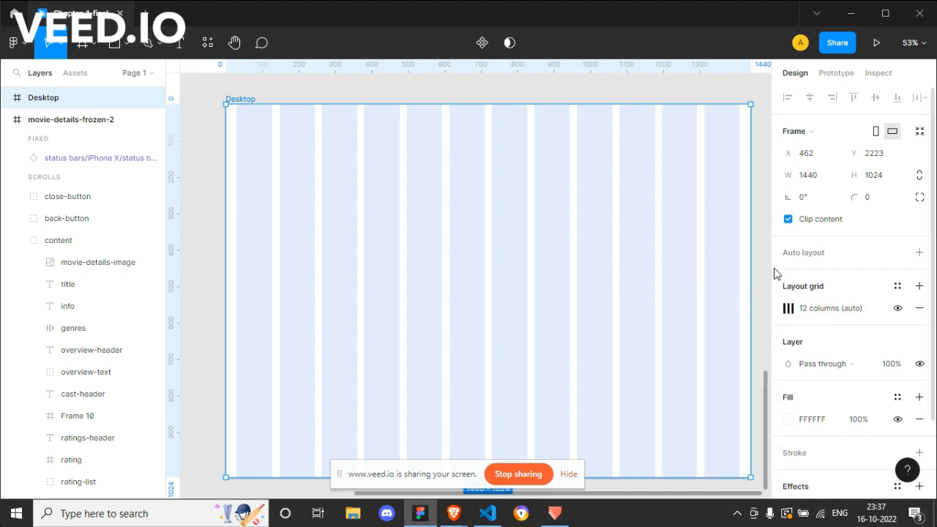
click(761, 276)
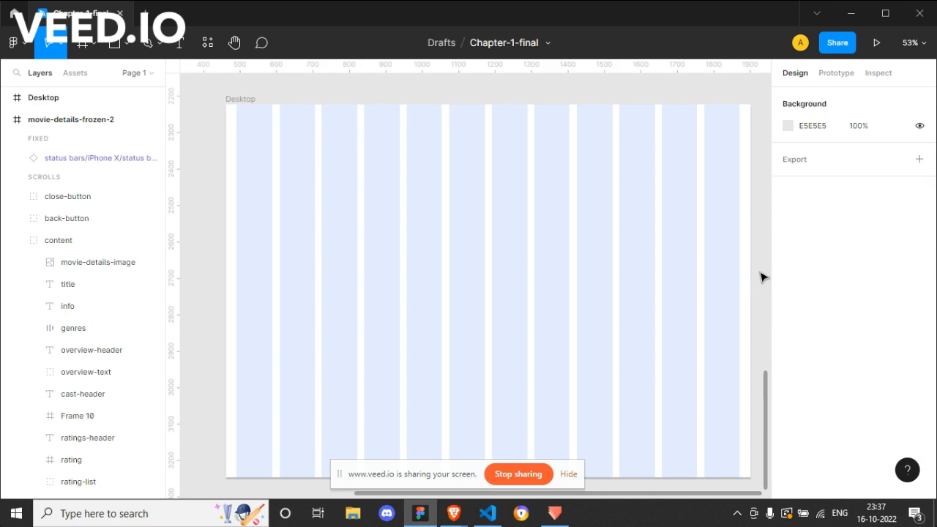
click(682, 288)
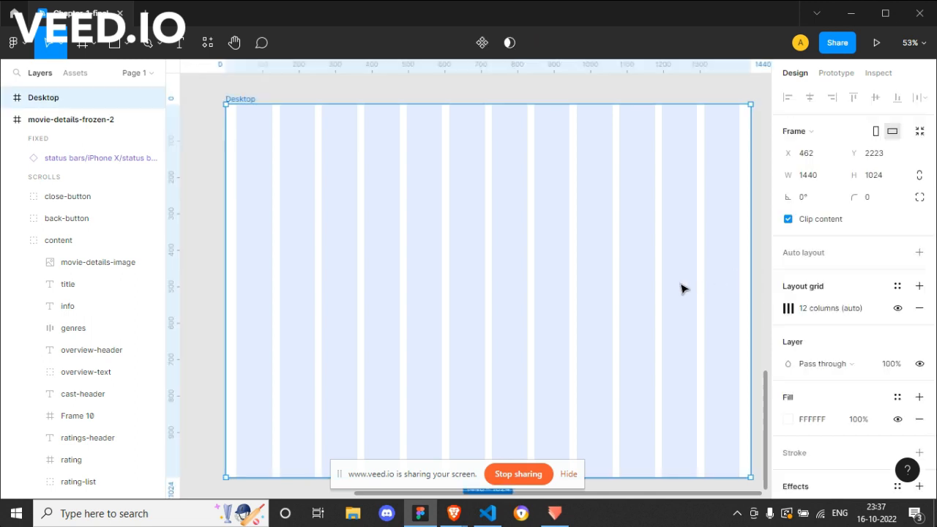